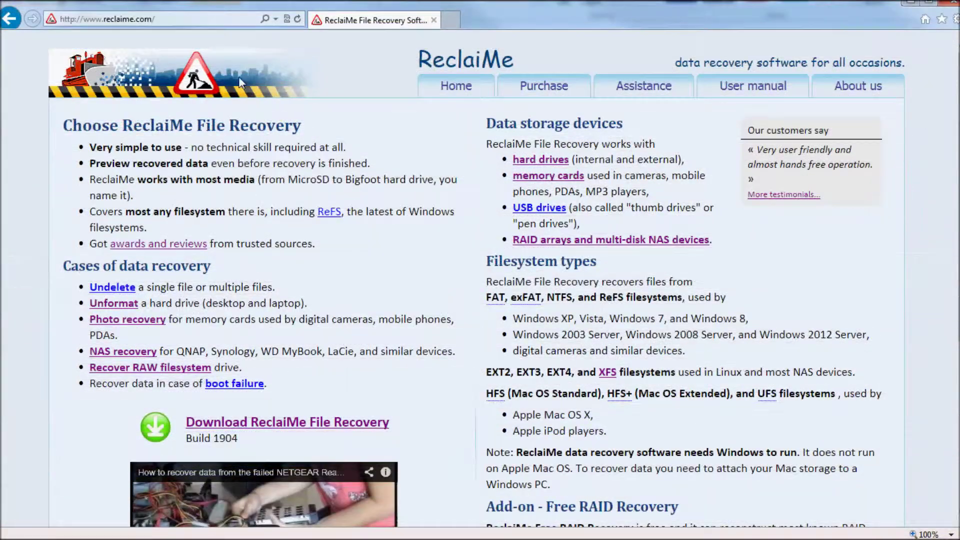
Step: Download the ReclaiMe installer from its download page and run it from the browser
left_click(277, 425)
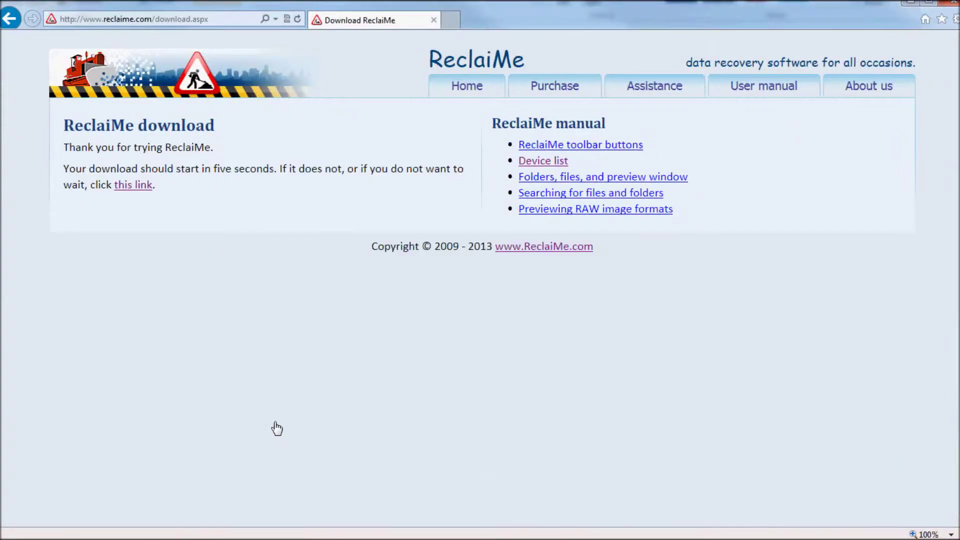
left_click(140, 189)
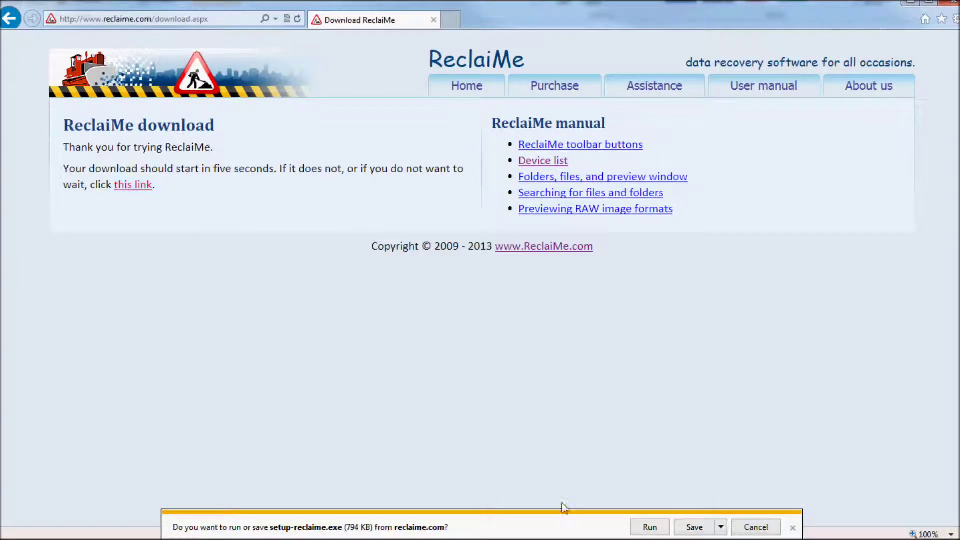
left_click(649, 527)
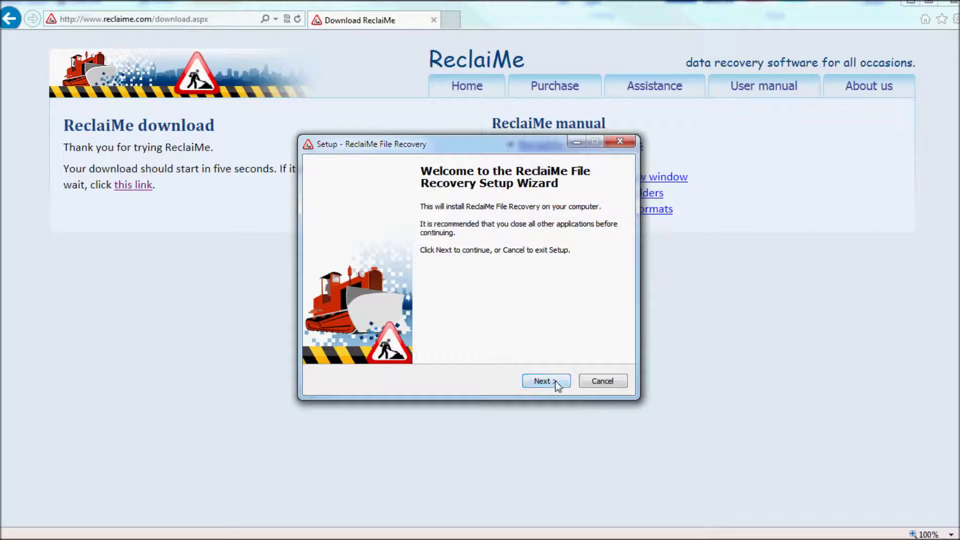
Step: Accept the license agreement, keep the default shortcuts folder and install ReclaiMe
left_click(555, 381)
left_click(407, 339)
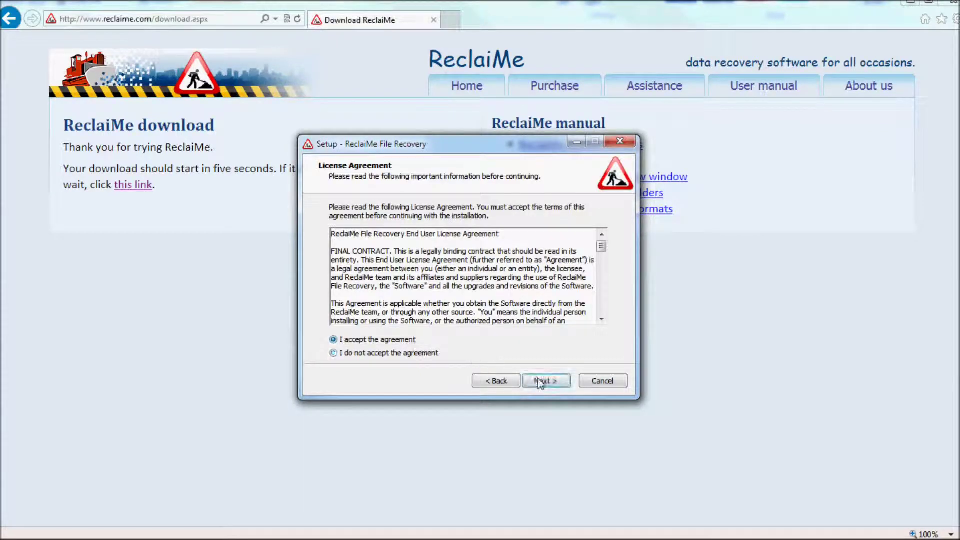
left_click(543, 381)
left_click(542, 381)
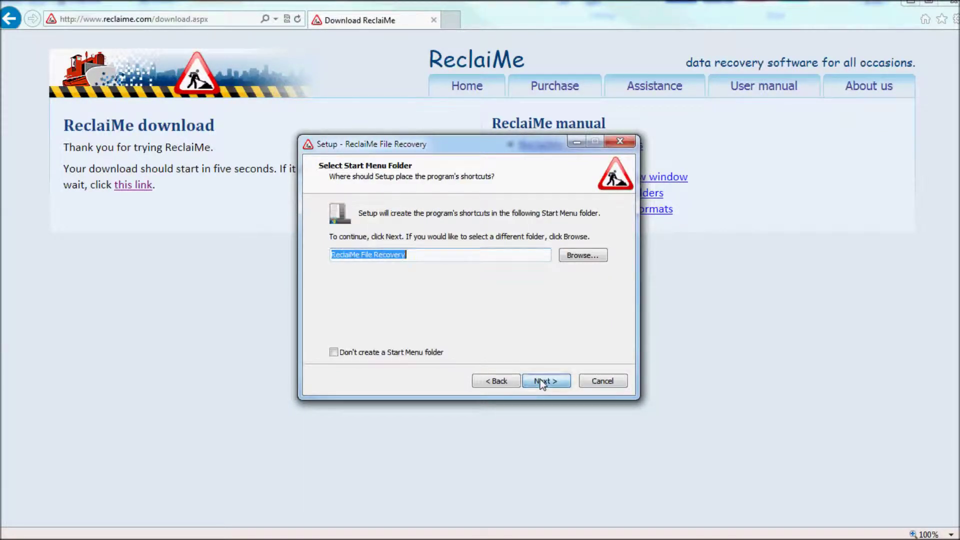
left_click(542, 381)
left_click(542, 381)
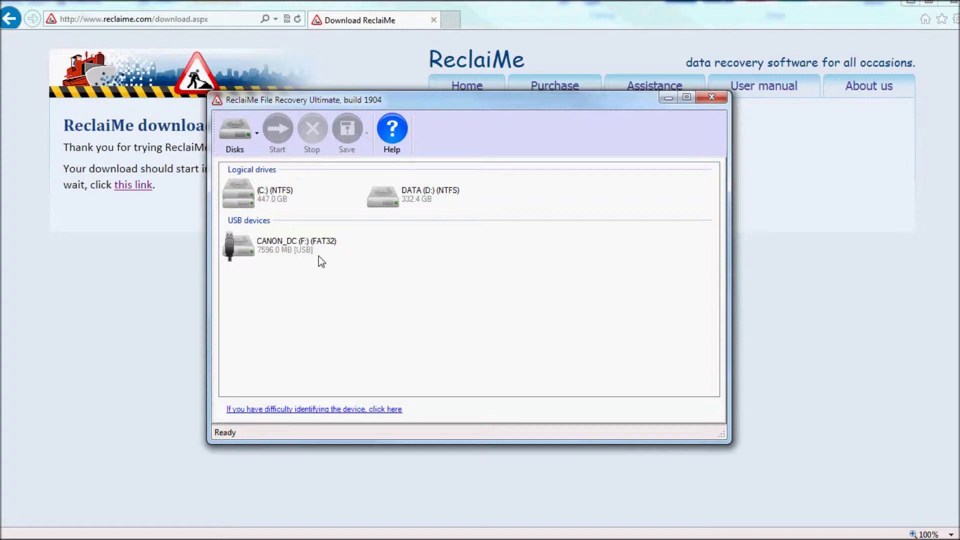
Step: Select the CANON_DC (F:) USB memory card as the device to scan
left_click(243, 248)
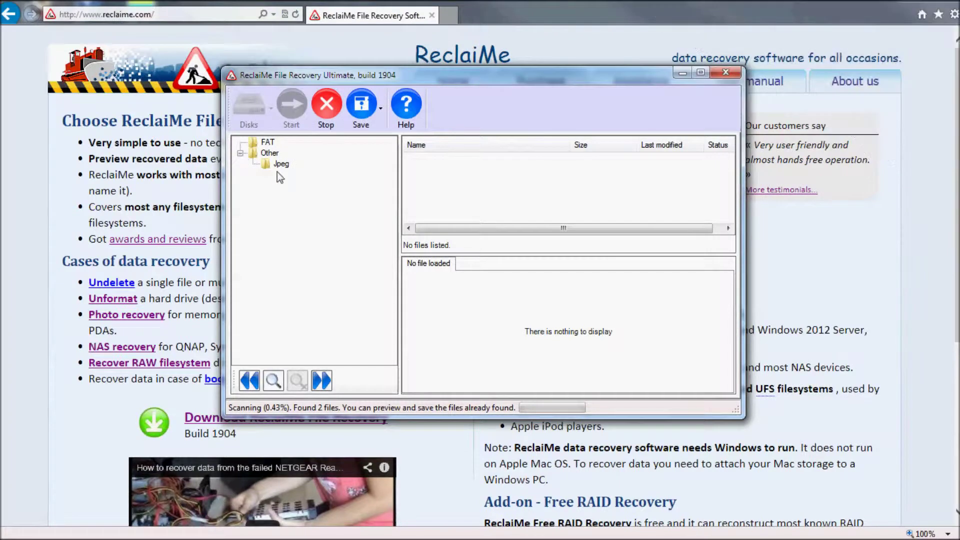
Step: Show the recovered Jpeg files under Other and preview photo 37056.Jpeg
left_click(283, 166)
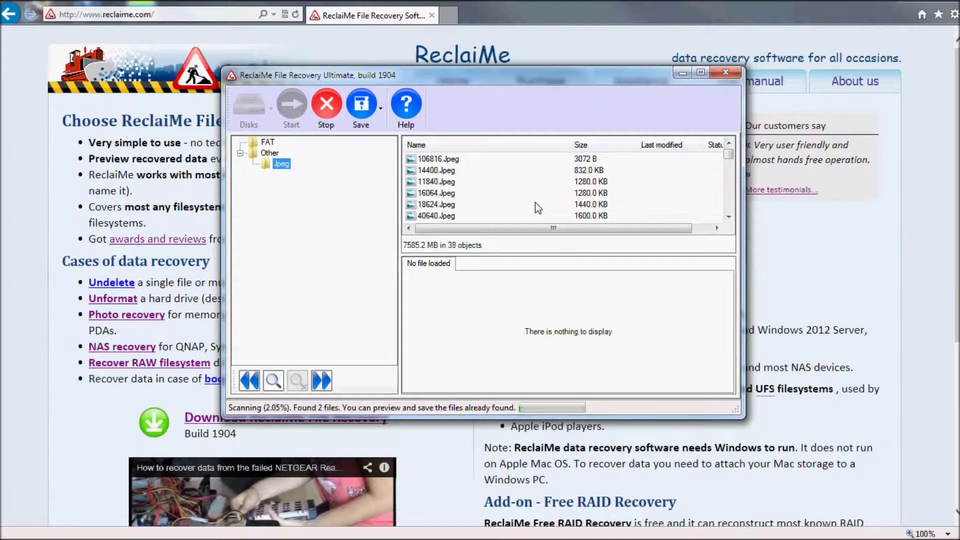
left_click(728, 217)
left_click(727, 217)
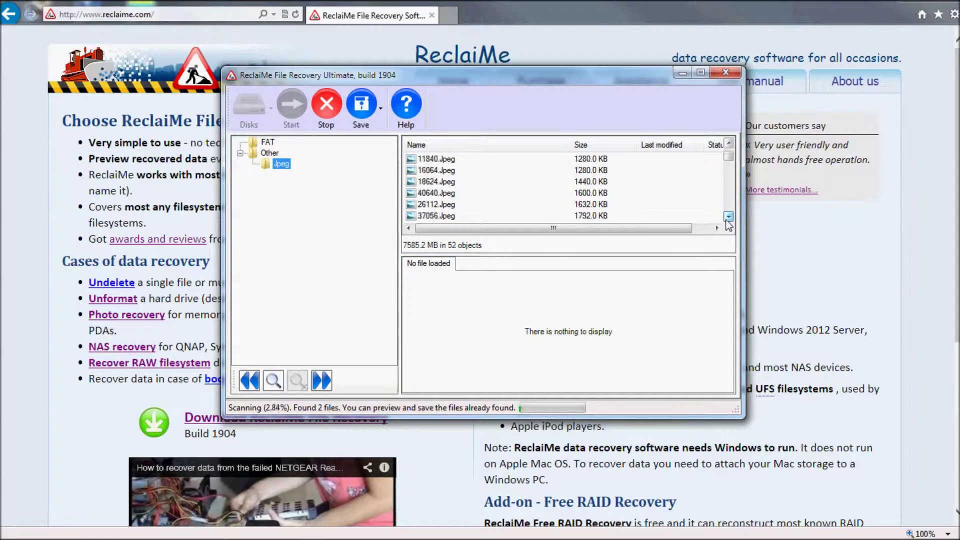
left_click(439, 206)
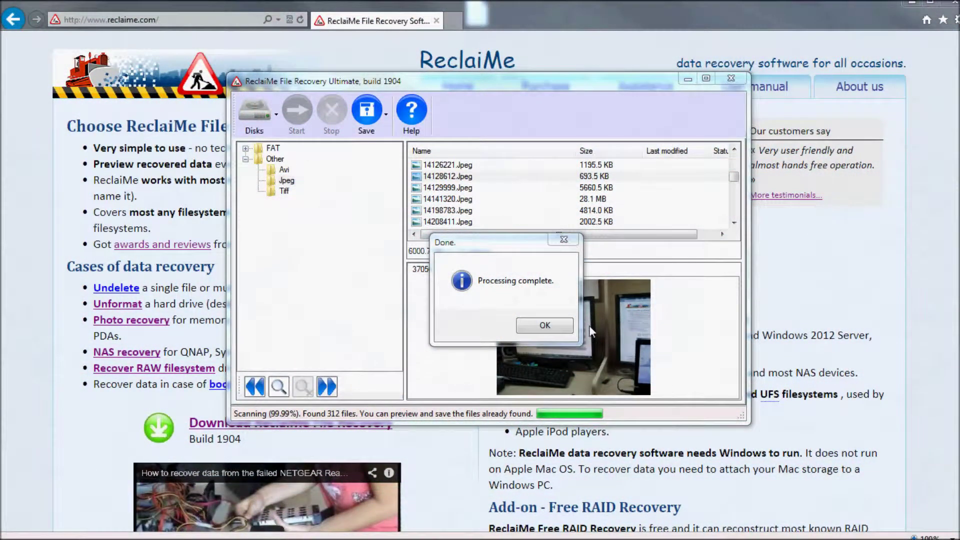
Step: Acknowledge the processing-complete notice, glance at the Save options and close the file search unused
left_click(555, 323)
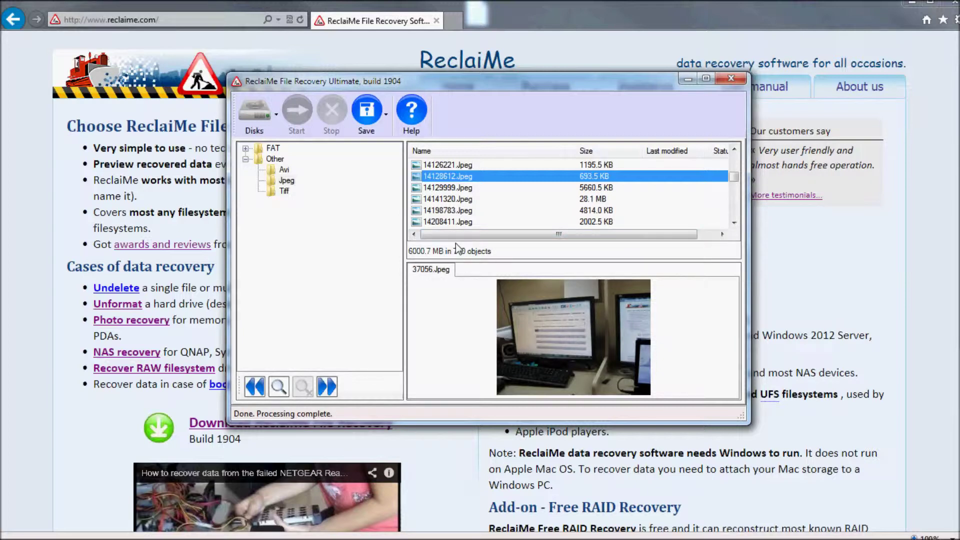
left_click(384, 120)
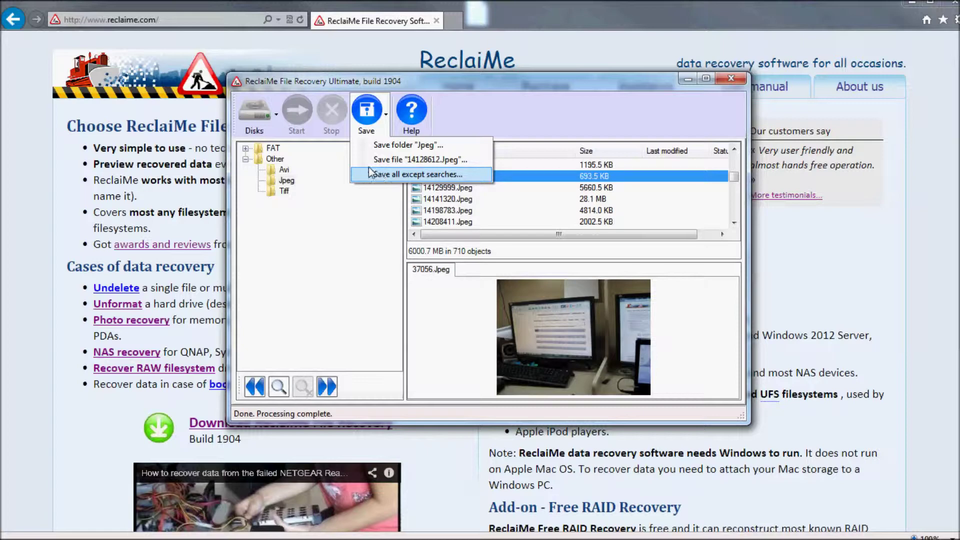
left_click(279, 387)
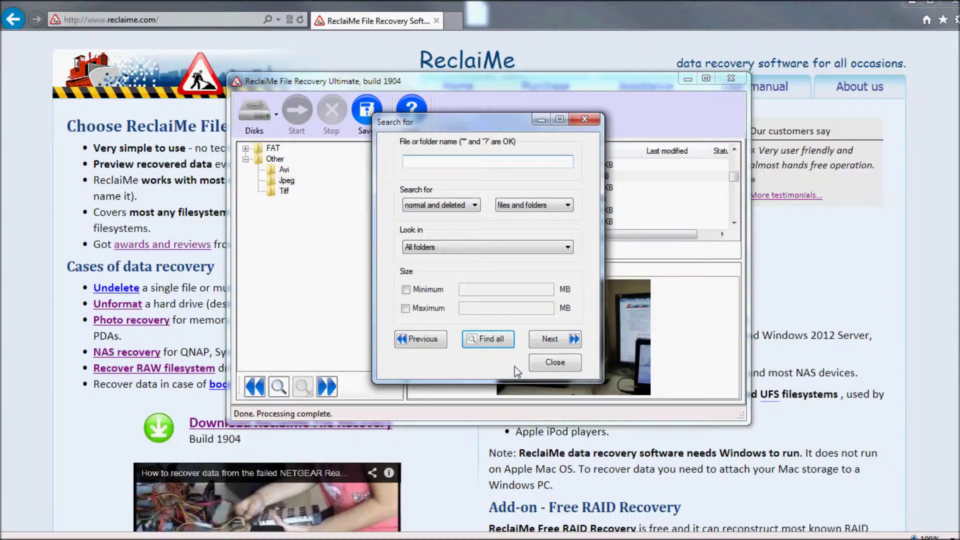
left_click(556, 362)
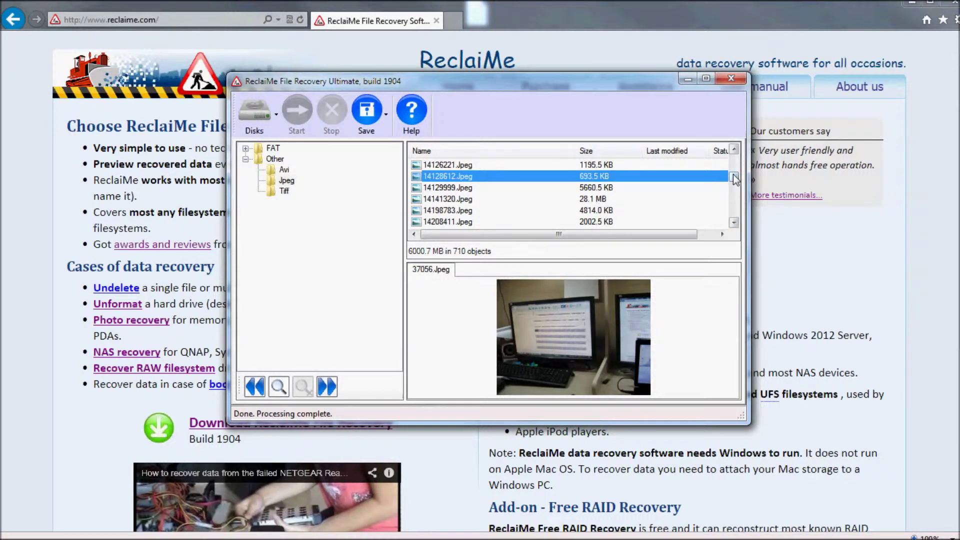
left_click_drag(734, 179, 735, 158)
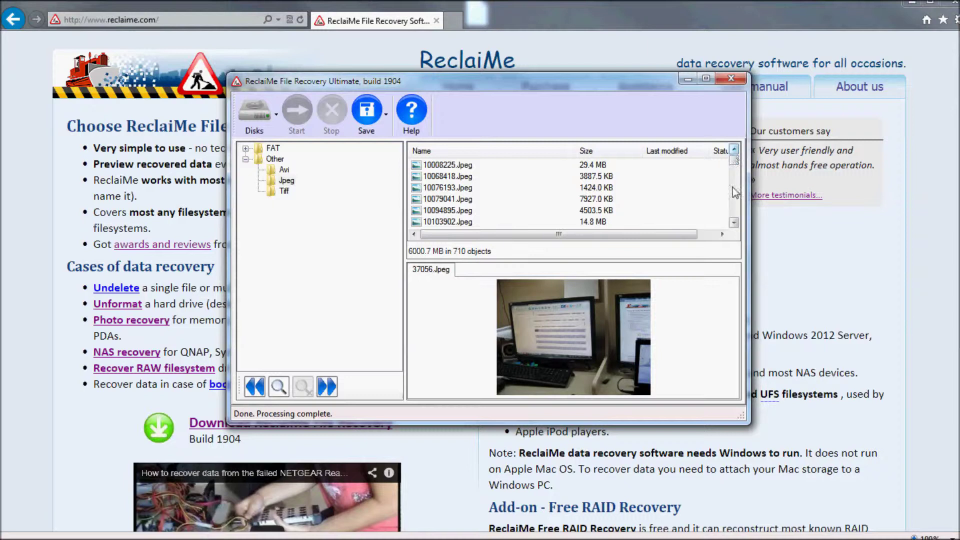
Step: Scroll further down the Jpeg list and preview recovered photo 18624.Jpeg
left_click(734, 222)
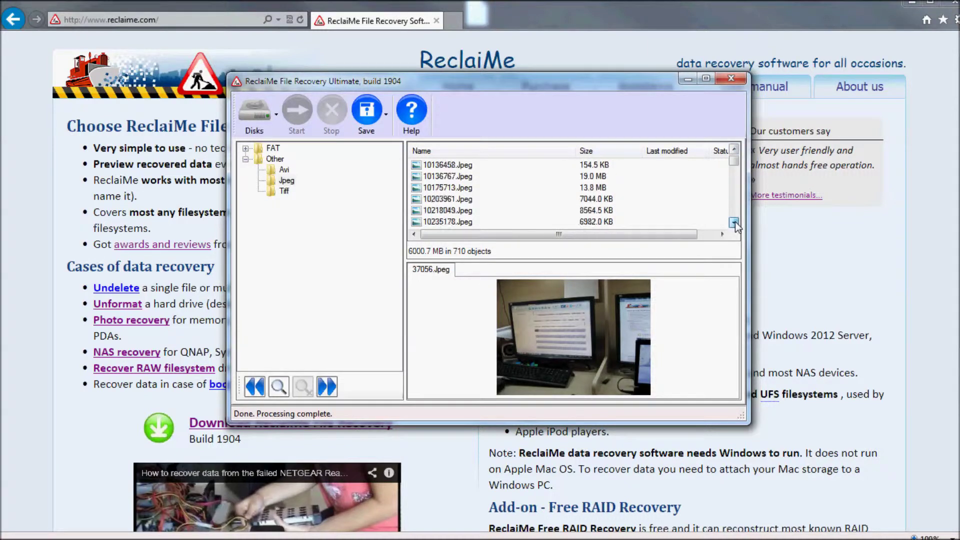
left_click_drag(733, 222, 734, 222)
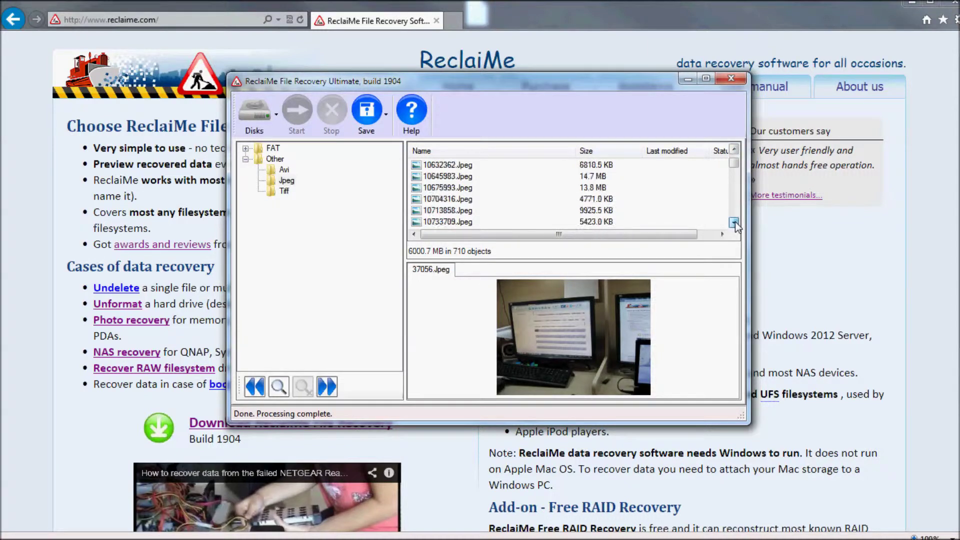
left_click_drag(734, 223, 734, 223)
left_click(447, 211)
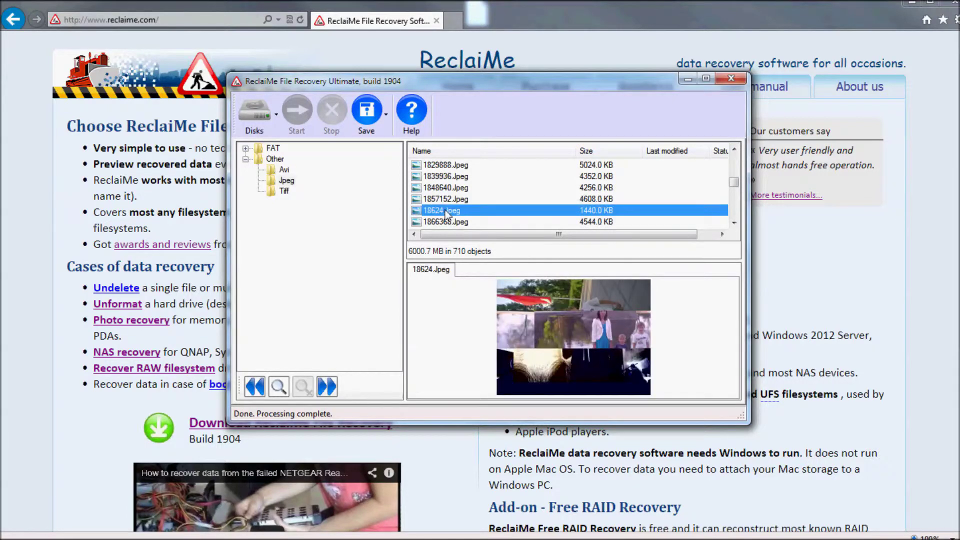